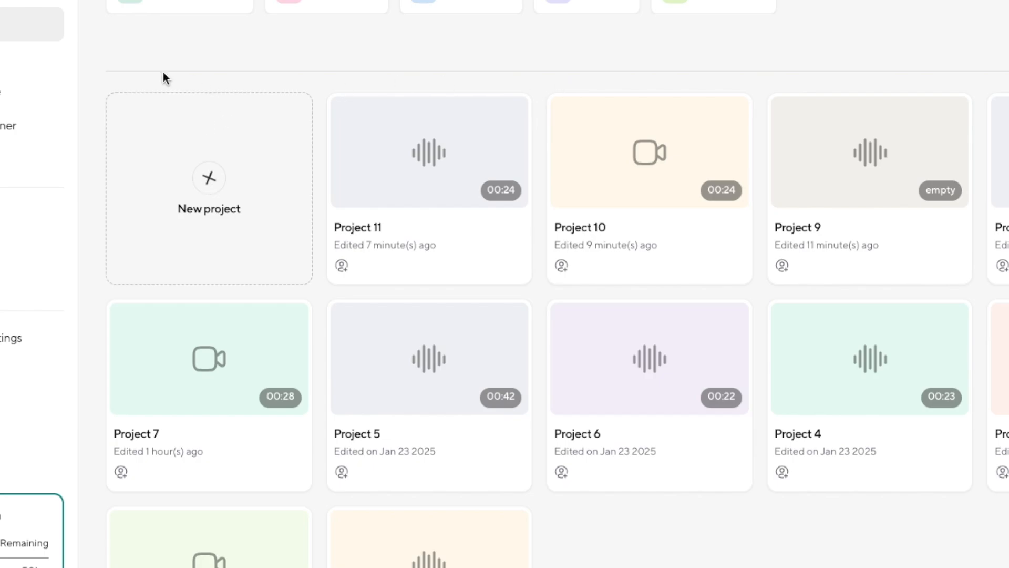
# - Create a new audio project and import original.mp4 at the start of the timeline
pyautogui.click(216, 205)
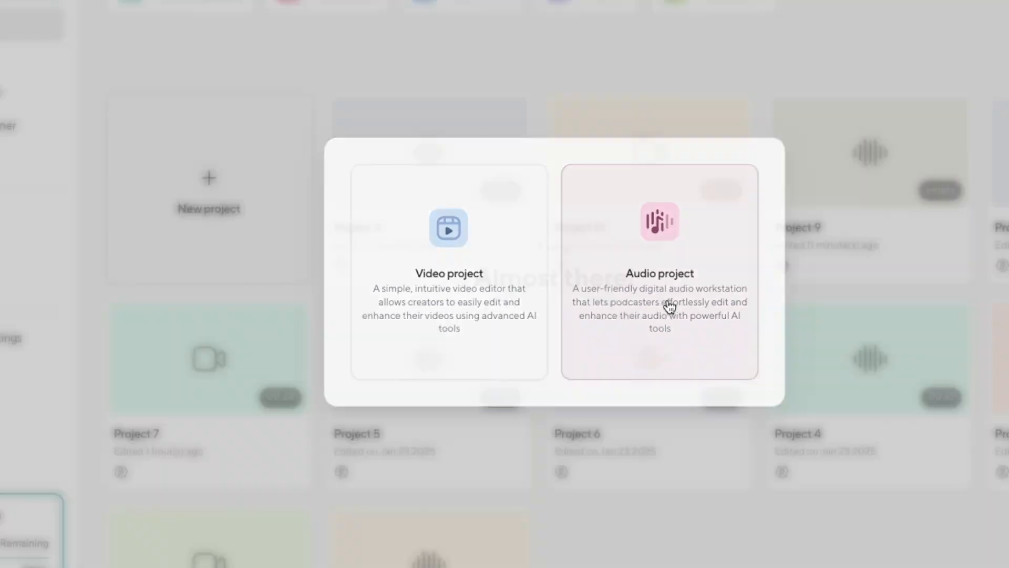
pyautogui.click(669, 305)
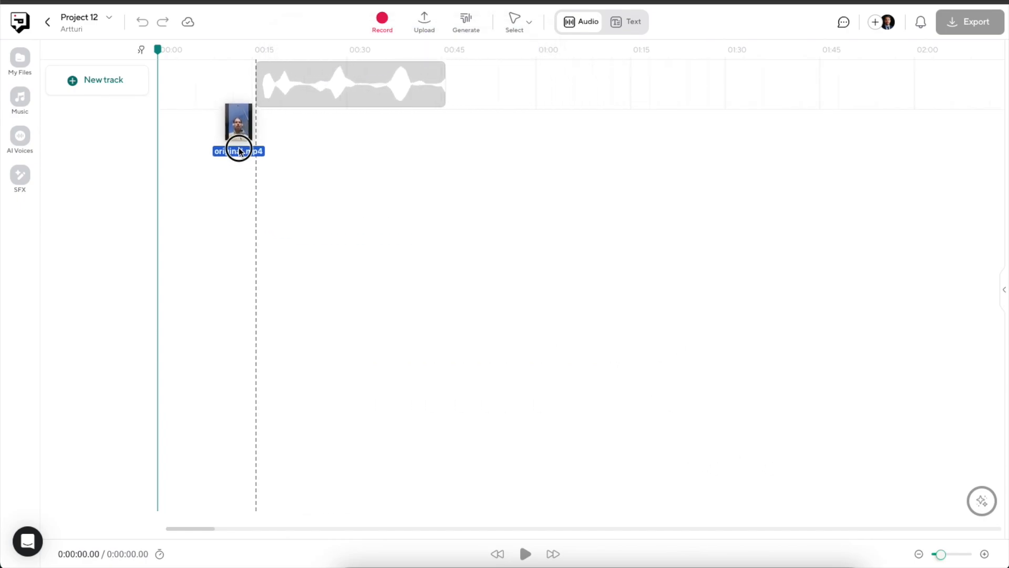
pyautogui.moveTo(238, 151); pyautogui.dragTo(167, 124)
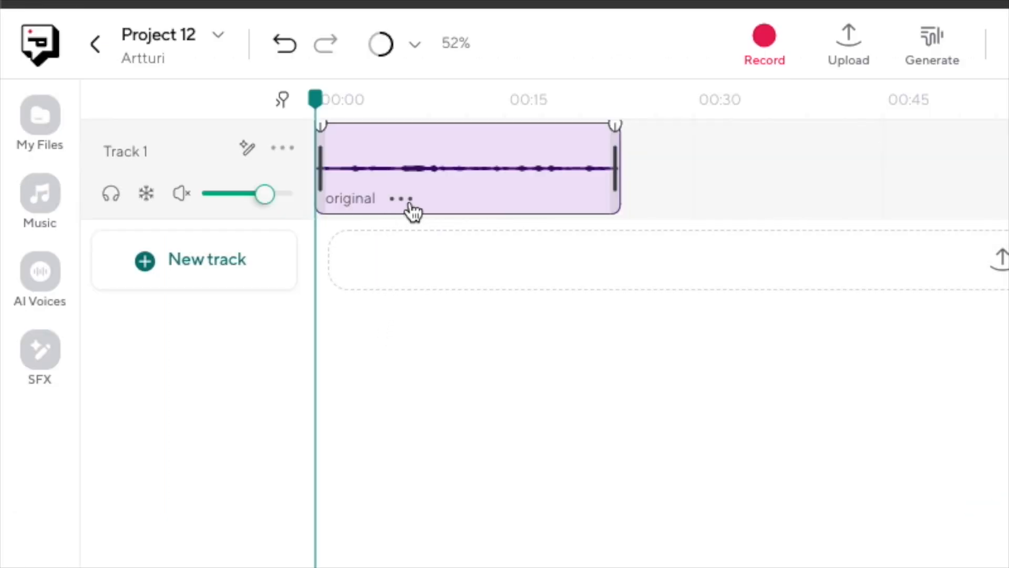
# - Apply the Magic Dust AI effect to the original clip on Track 1
pyautogui.click(406, 199)
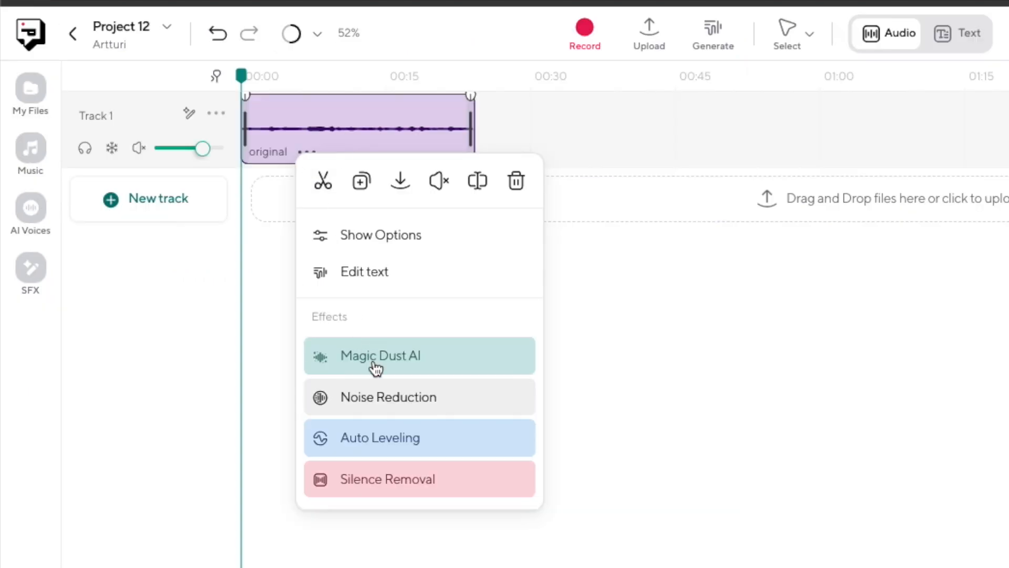
pyautogui.click(375, 366)
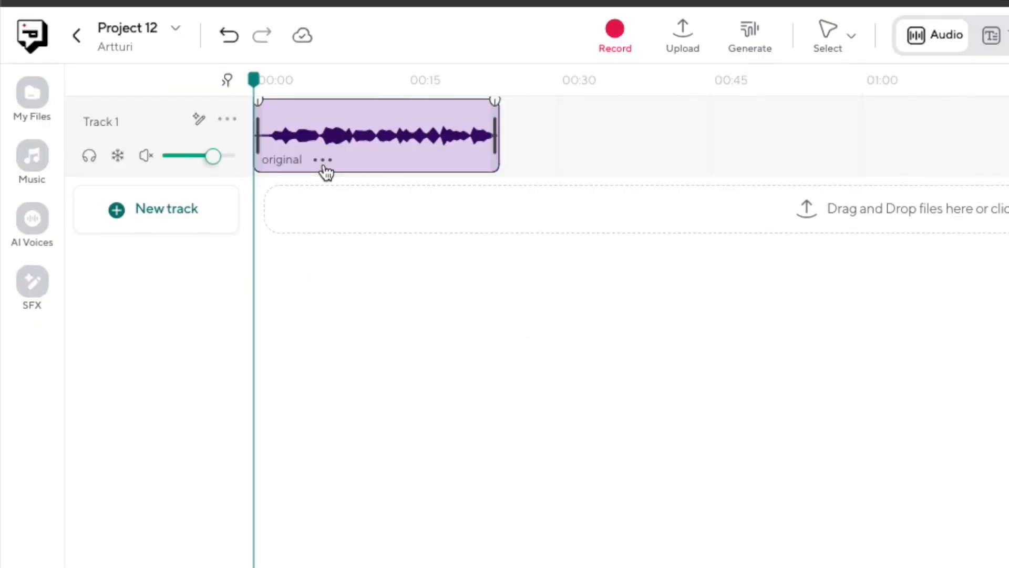
pyautogui.click(324, 164)
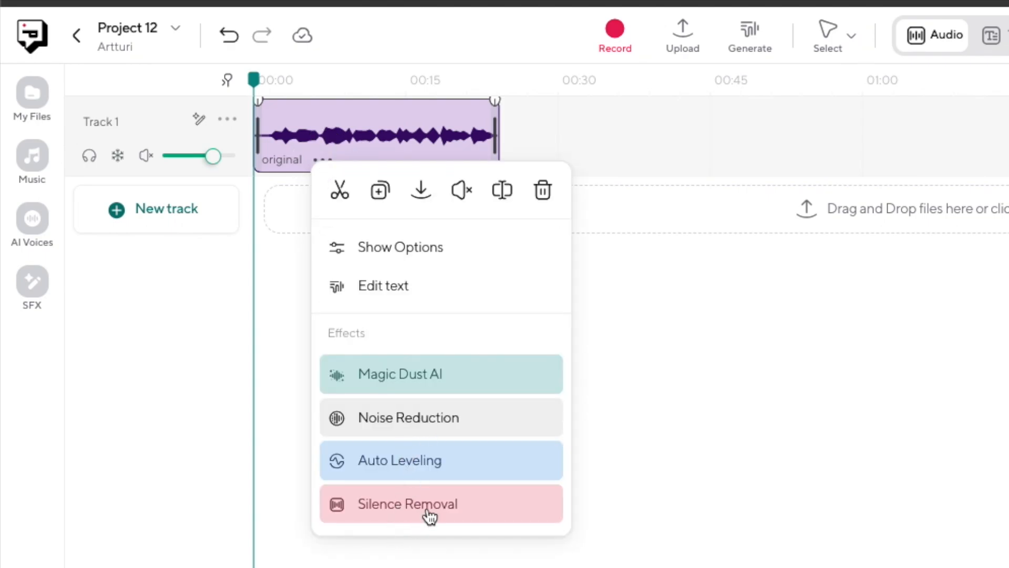
pyautogui.click(444, 505)
pyautogui.click(322, 163)
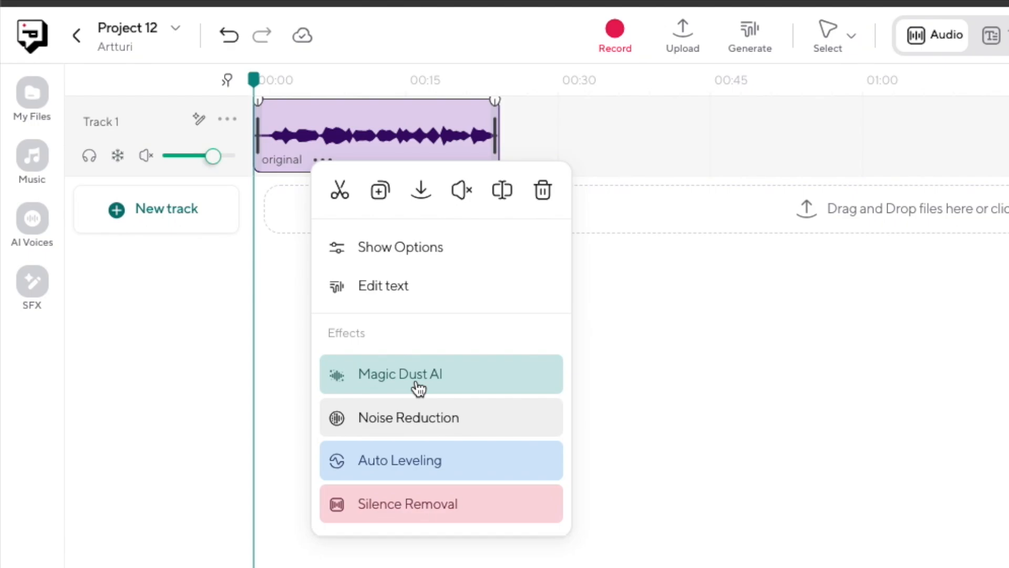
pyautogui.click(419, 387)
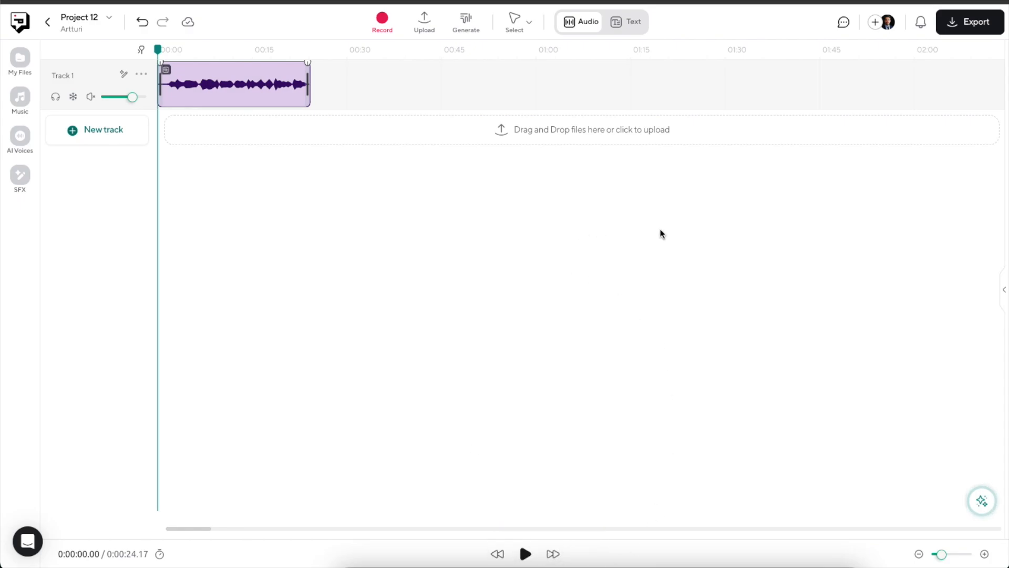
# - Export the full project audio as WAV at 1411 kbps and download the exported file
pyautogui.click(959, 28)
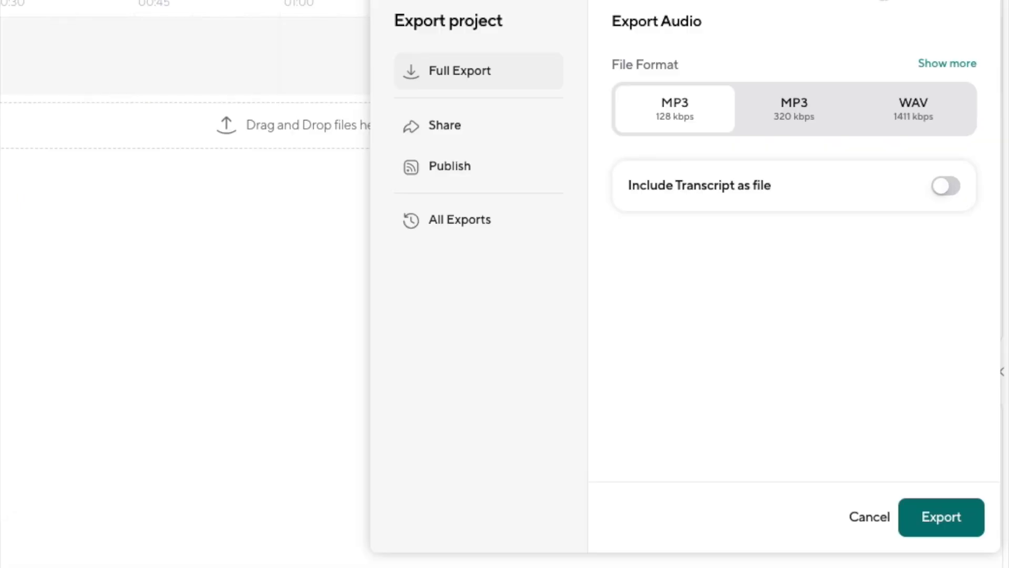
pyautogui.click(920, 125)
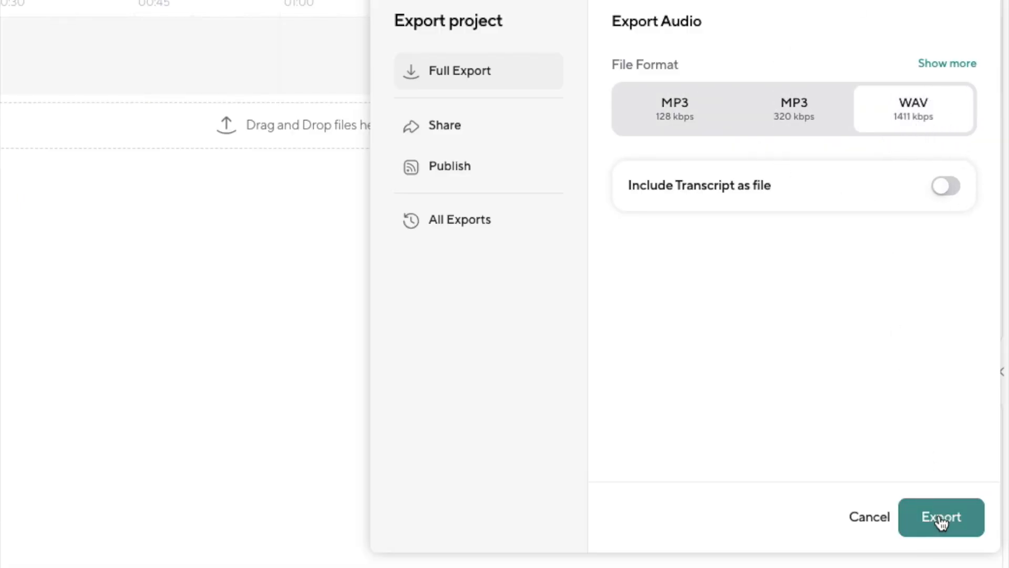
pyautogui.click(940, 520)
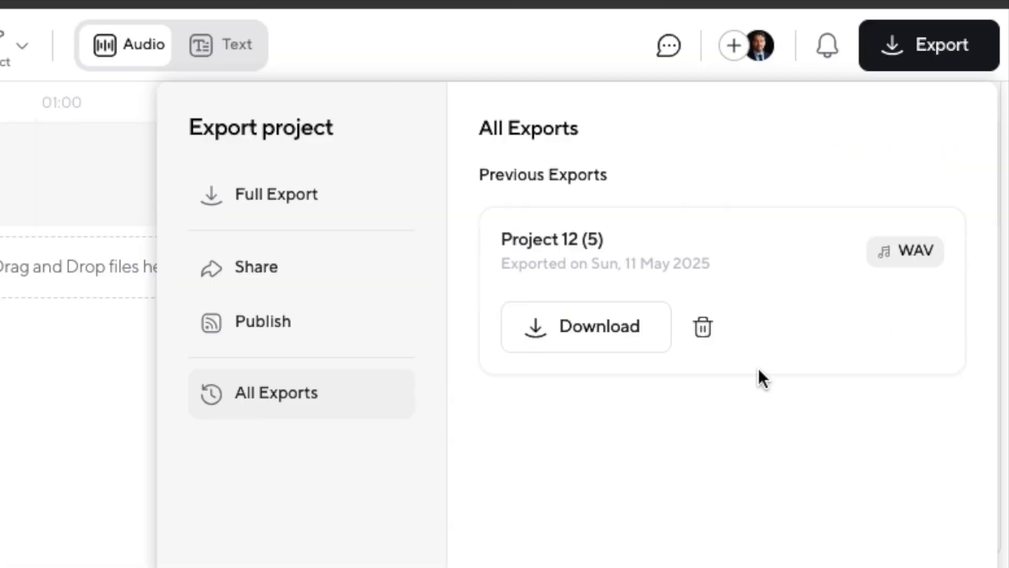
pyautogui.click(589, 339)
pyautogui.moveTo(537, 38); pyautogui.dragTo(558, 201)
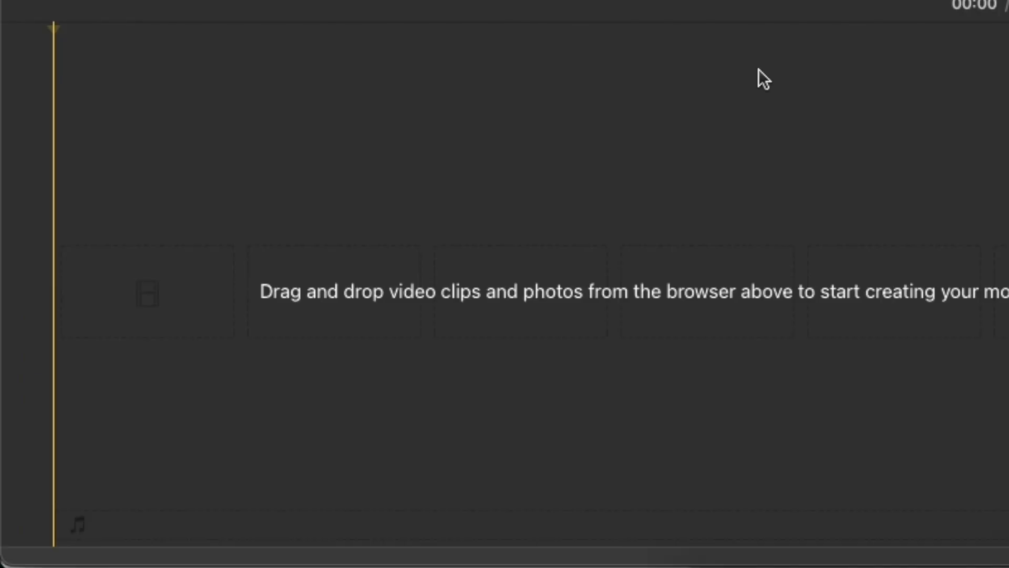
# - In iMovie, lay the Project 12 audio under the original video clip from its start and turn down the video's own sound
pyautogui.moveTo(1001, 258); pyautogui.dragTo(367, 295)
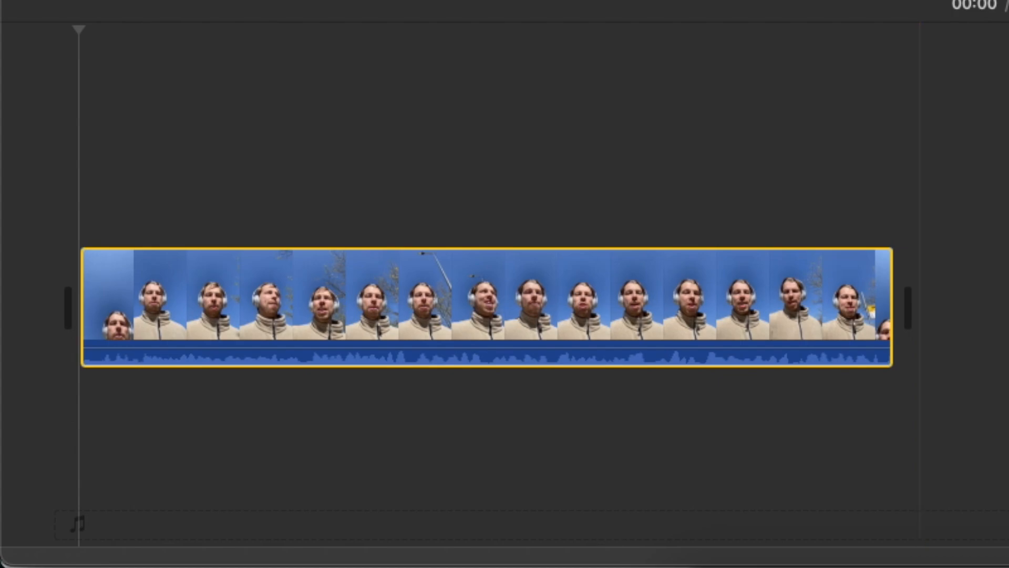
pyautogui.moveTo(1006, 199); pyautogui.dragTo(71, 400)
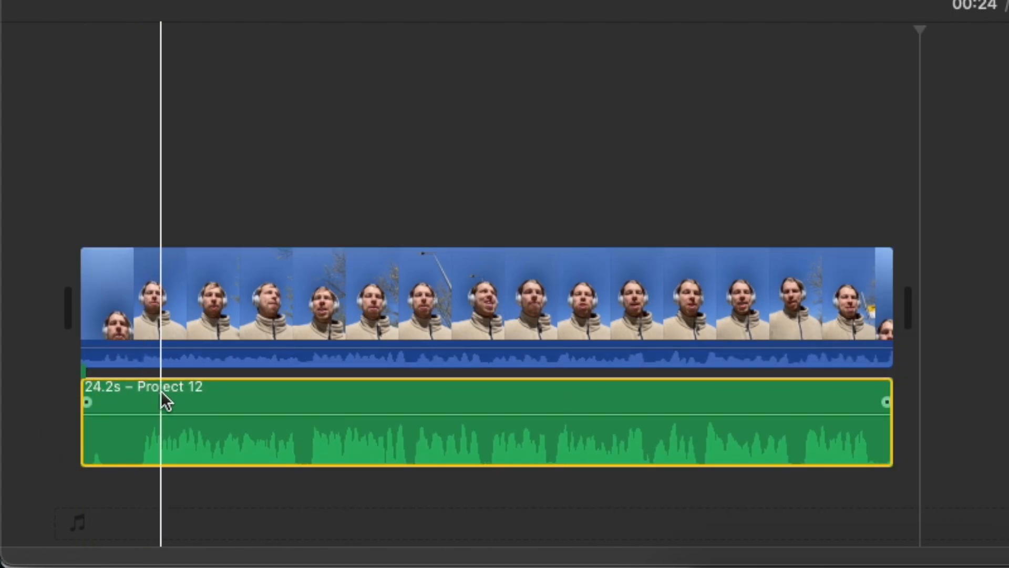
pyautogui.moveTo(256, 345); pyautogui.dragTo(248, 381)
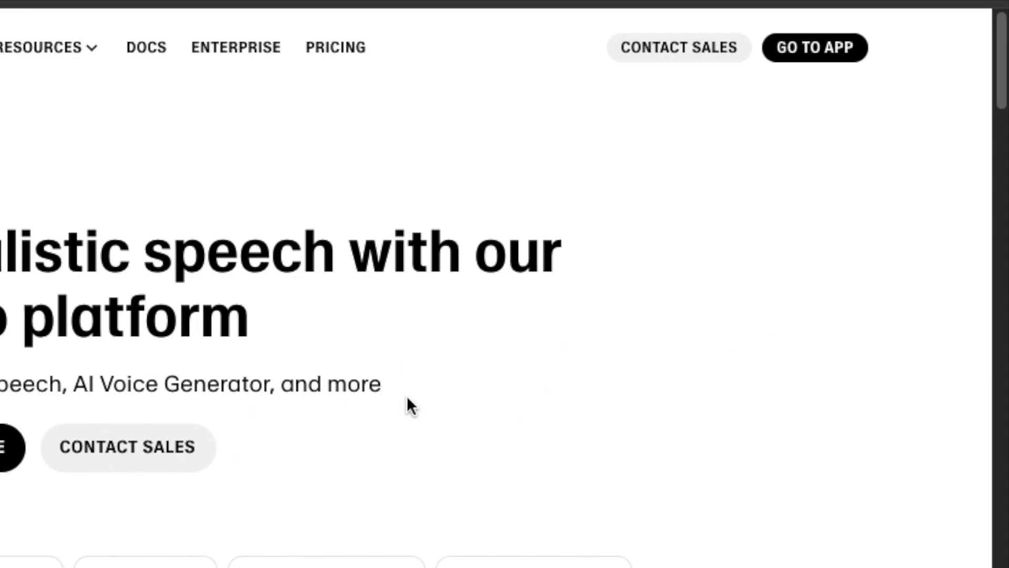
# - Open the Voice Changer in the ElevenLabs app and upload Project 12.wav as the source audio
pyautogui.click(823, 50)
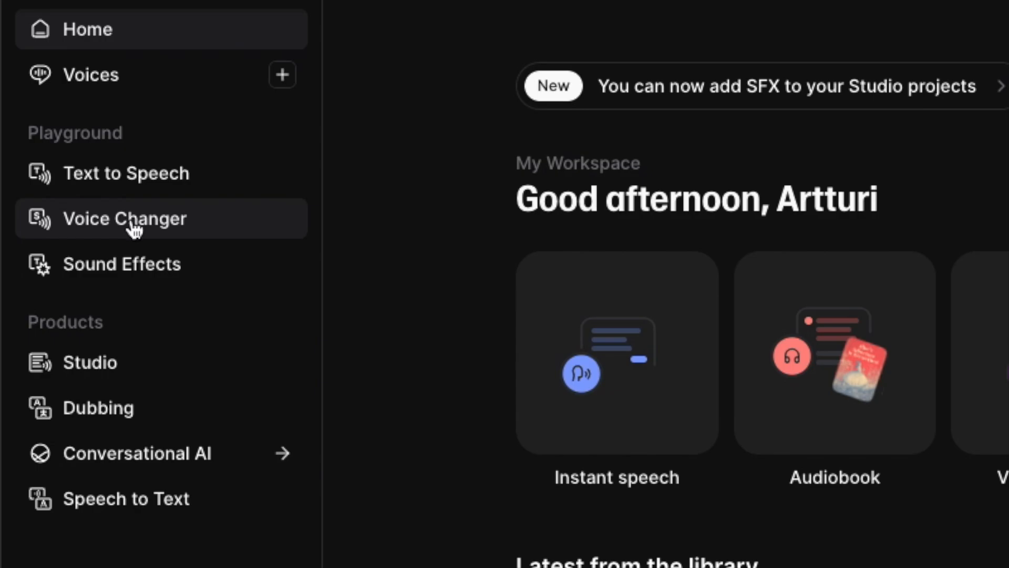
pyautogui.click(132, 225)
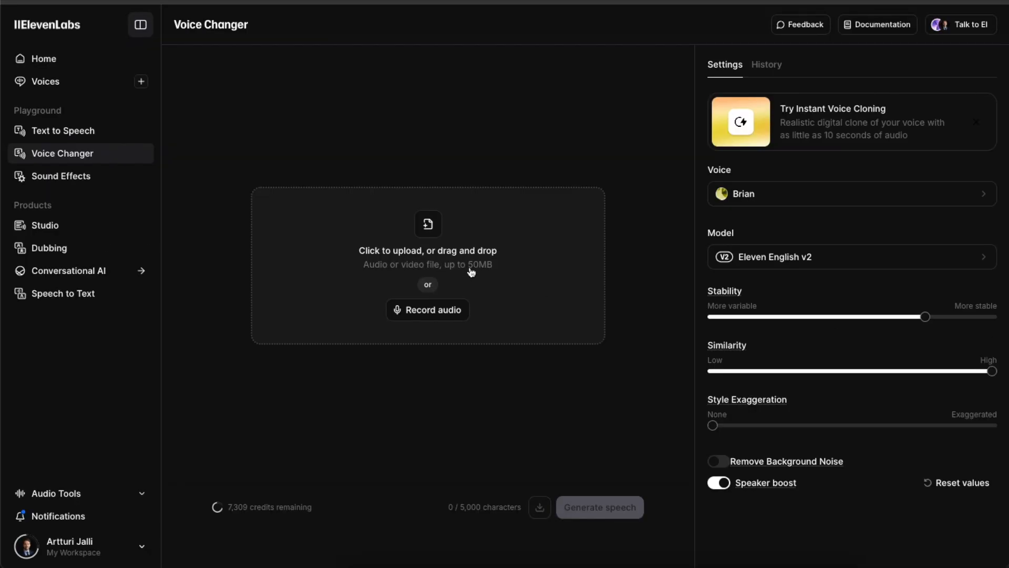
pyautogui.moveTo(851, 415)
pyautogui.mouseDown()
pyautogui.moveTo(490, 272)
pyautogui.moveTo(855, 415)
pyautogui.mouseUp()
pyautogui.moveTo(851, 415); pyautogui.dragTo(521, 260)
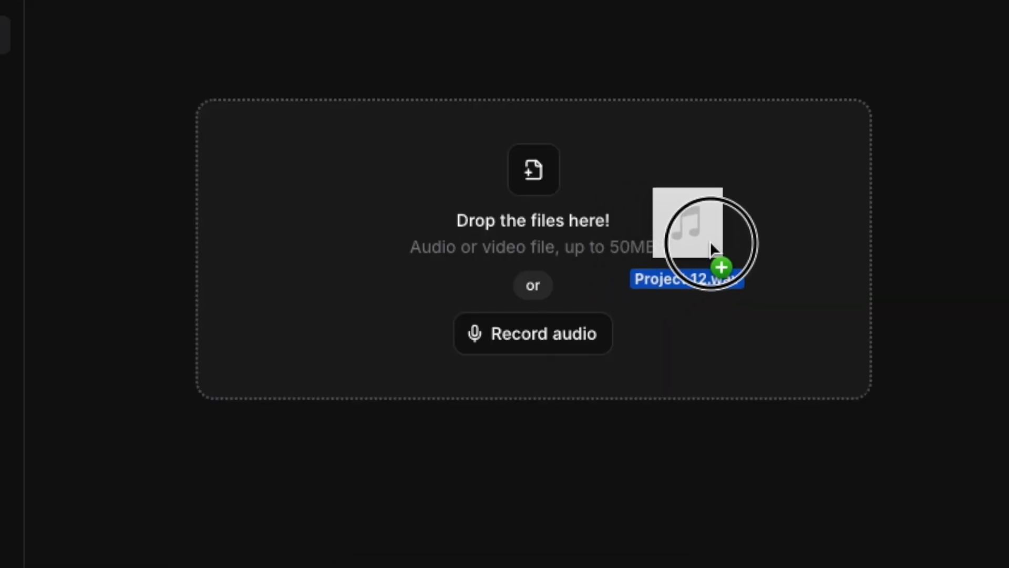
pyautogui.moveTo(710, 243); pyautogui.dragTo(662, 236)
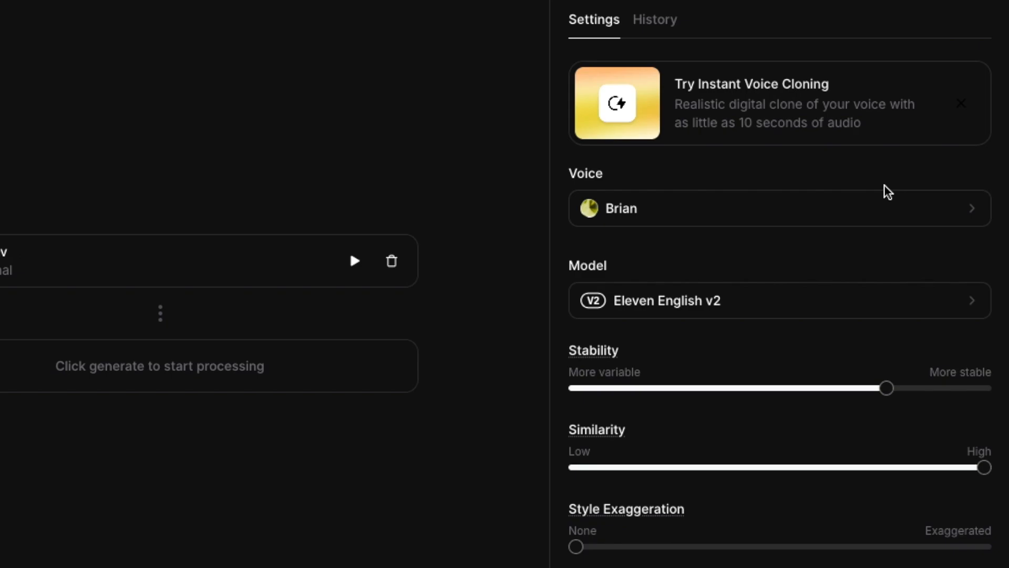
# - Choose the Brian voice and generate the converted speech with the Eleven English v2 model
pyautogui.click(702, 218)
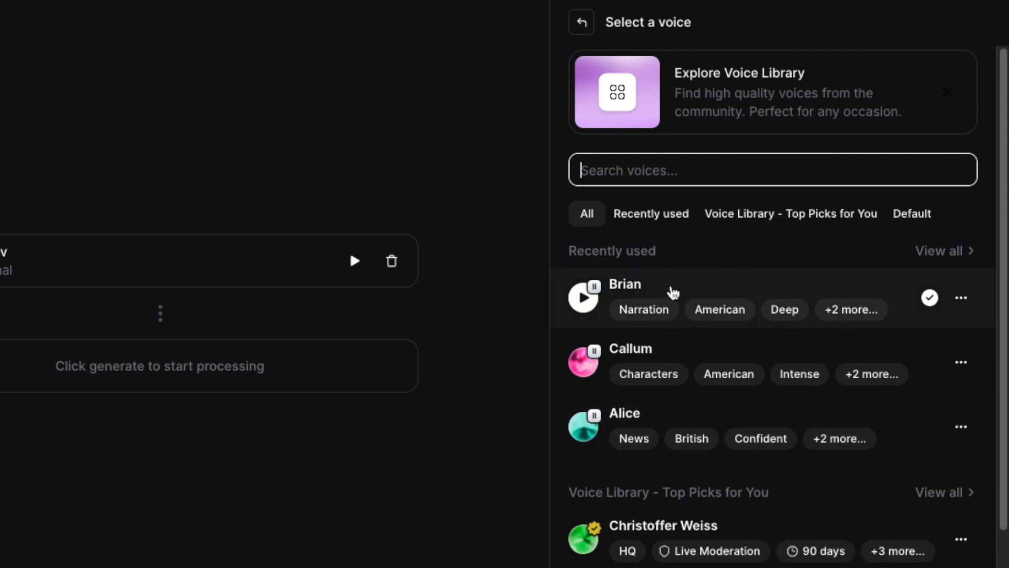
pyautogui.click(704, 142)
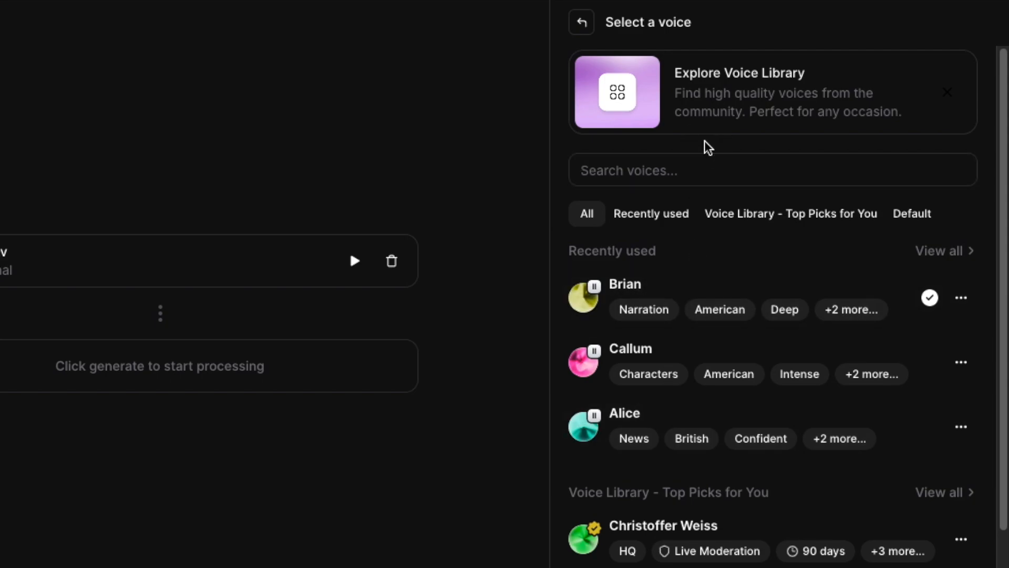
pyautogui.click(804, 297)
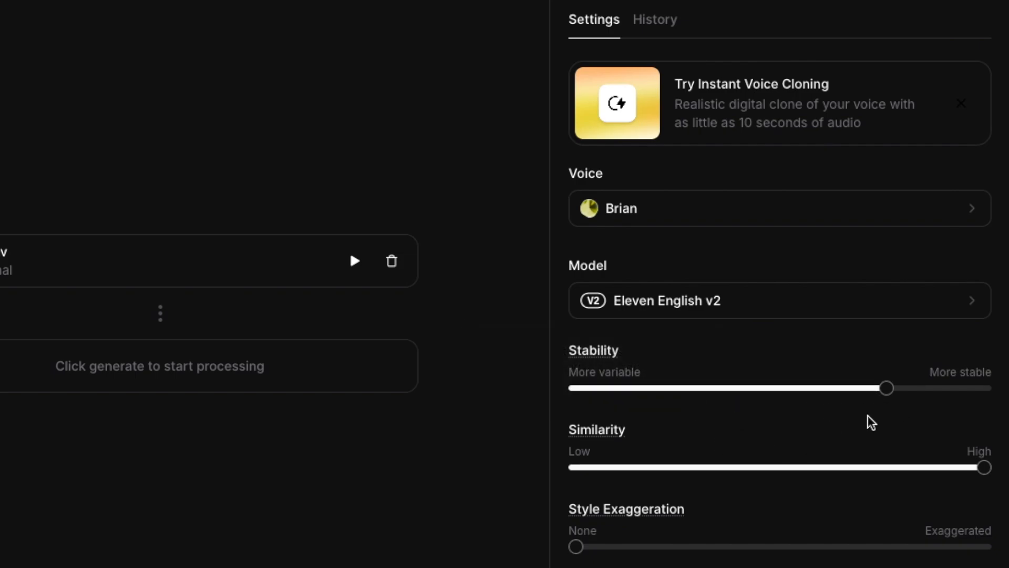
pyautogui.moveTo(981, 471)
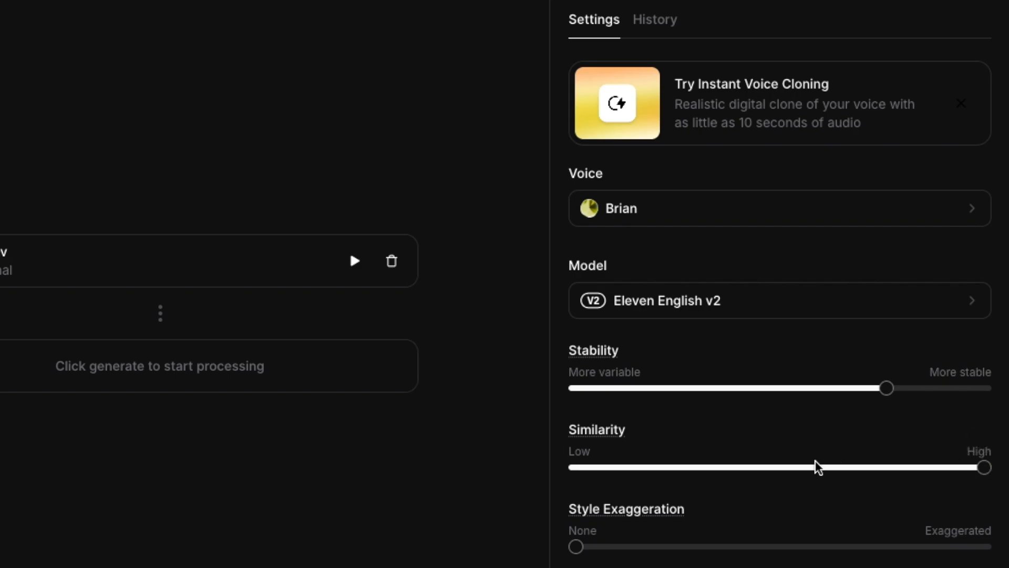
pyautogui.moveTo(986, 475)
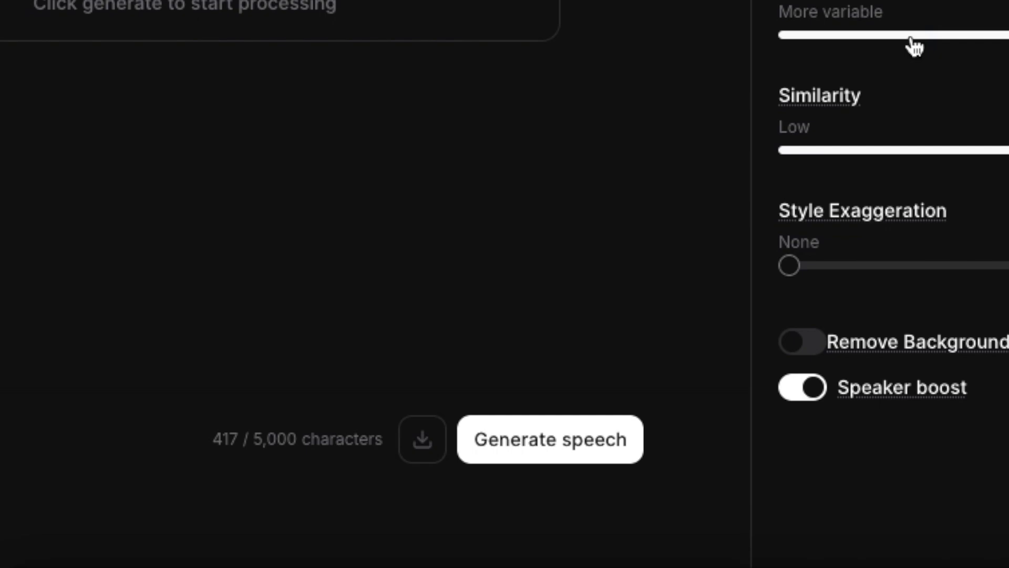
pyautogui.click(560, 448)
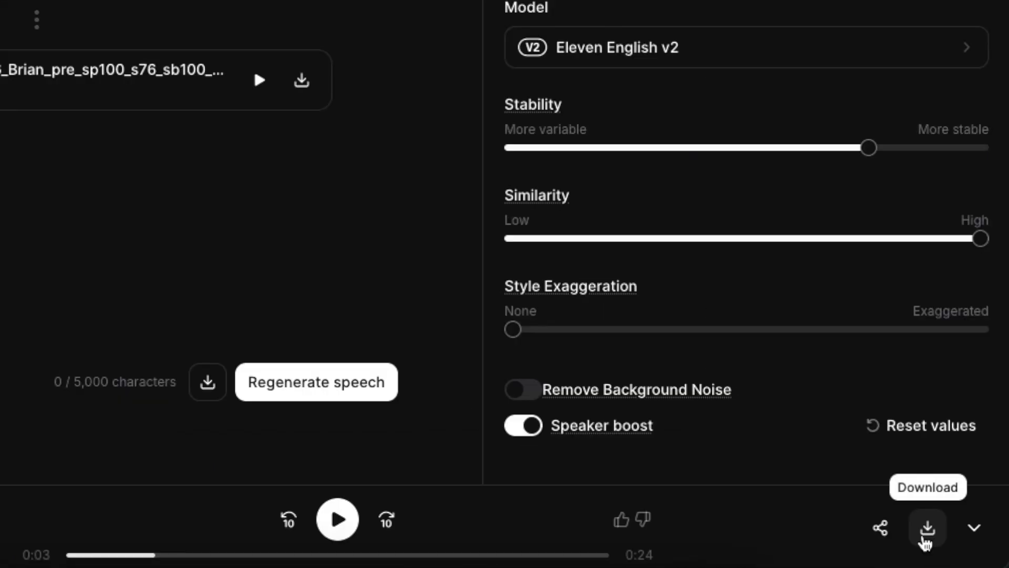
# - Download the converted voice recording and locate it among the recent downloads
pyautogui.click(926, 542)
pyautogui.click(592, 63)
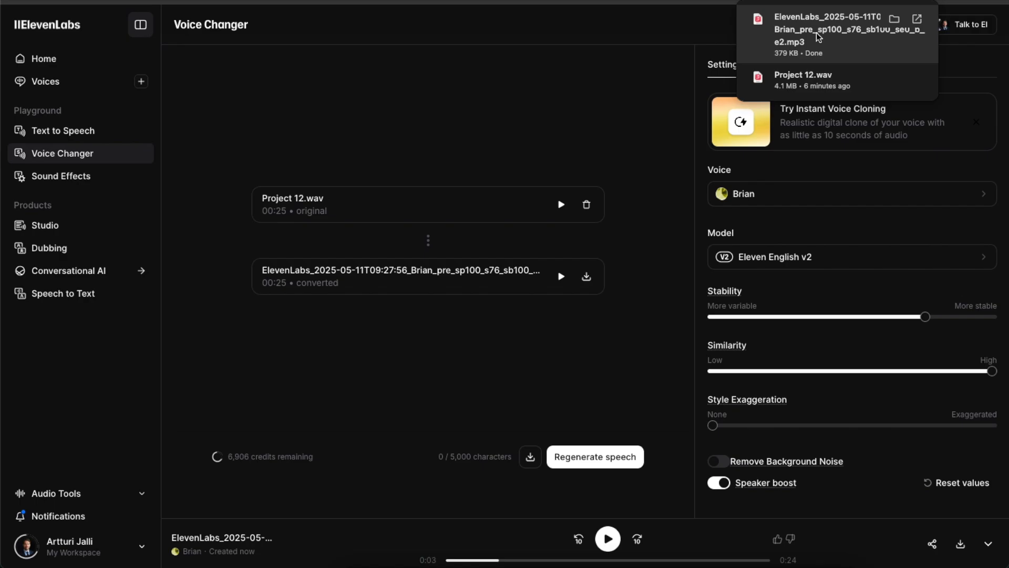
pyautogui.moveTo(0, 1); pyautogui.dragTo(618, 4)
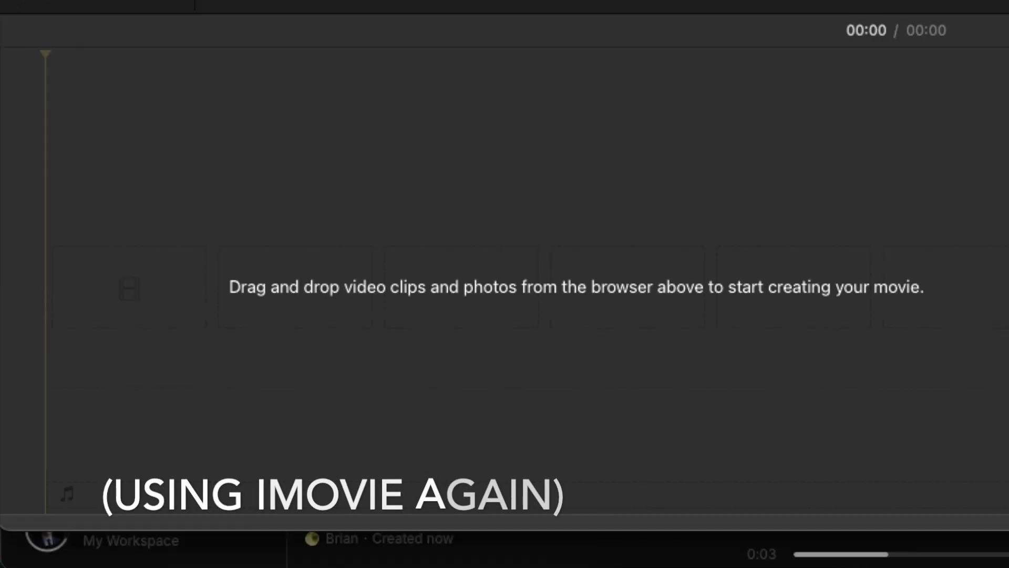
# - In iMovie, lay the converted ElevenLabs audio under the original video clip from its start and mute the video's own sound
pyautogui.moveTo(988, 392); pyautogui.dragTo(151, 395)
pyautogui.moveTo(269, 259); pyautogui.dragTo(52, 297)
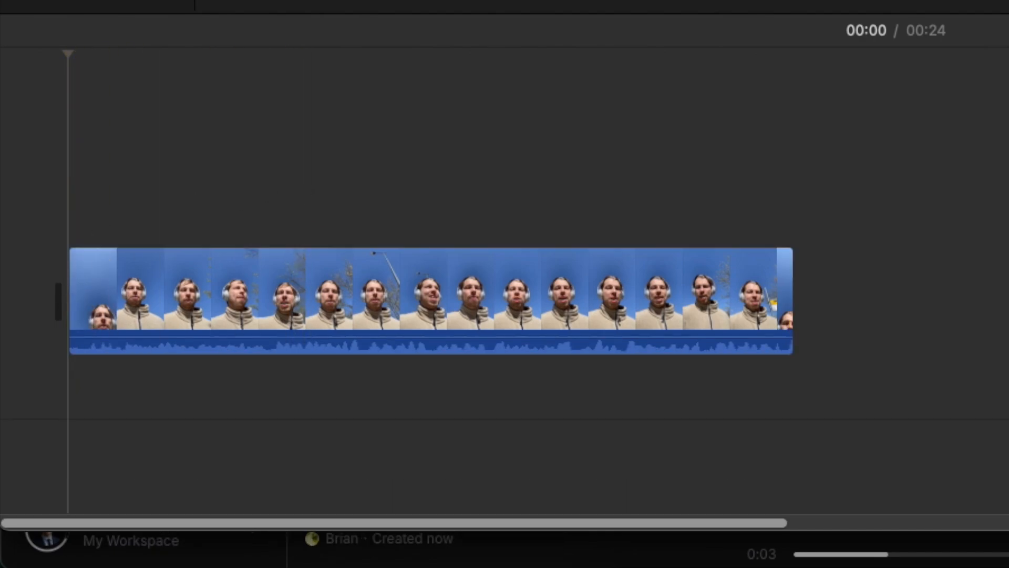
pyautogui.moveTo(1008, 404); pyautogui.dragTo(58, 380)
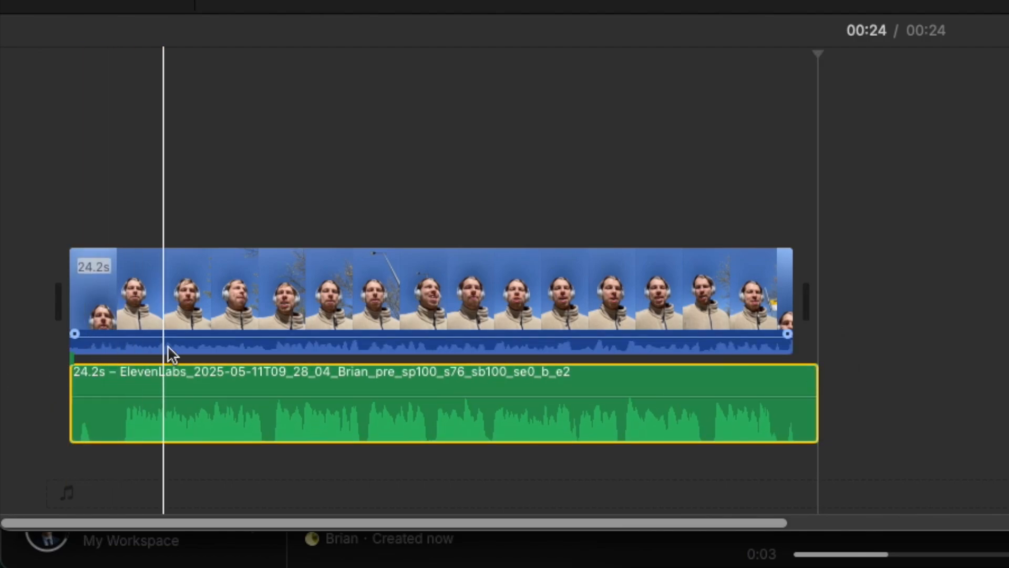
pyautogui.moveTo(183, 338)
pyautogui.moveTo(183, 338); pyautogui.dragTo(184, 357)
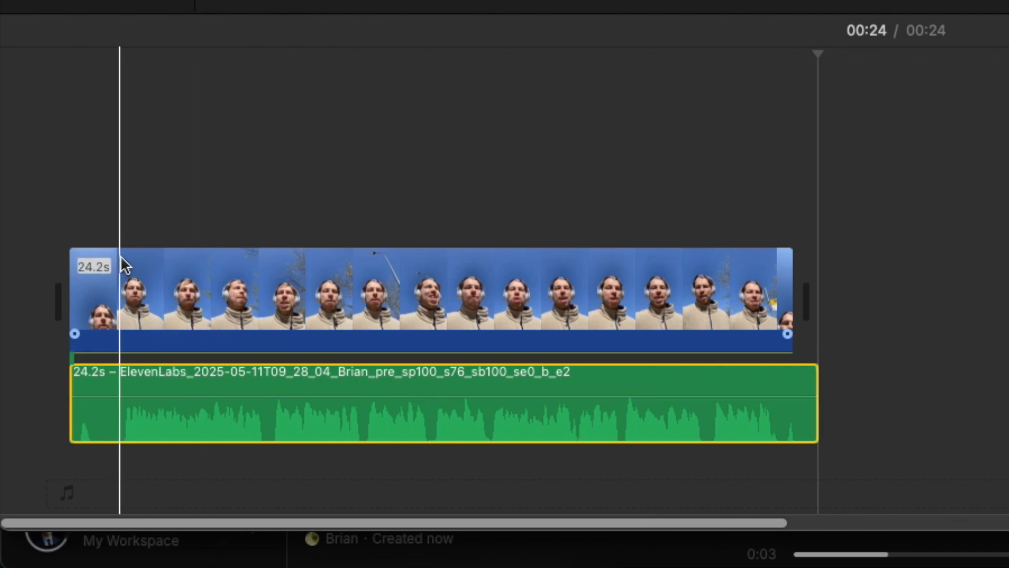